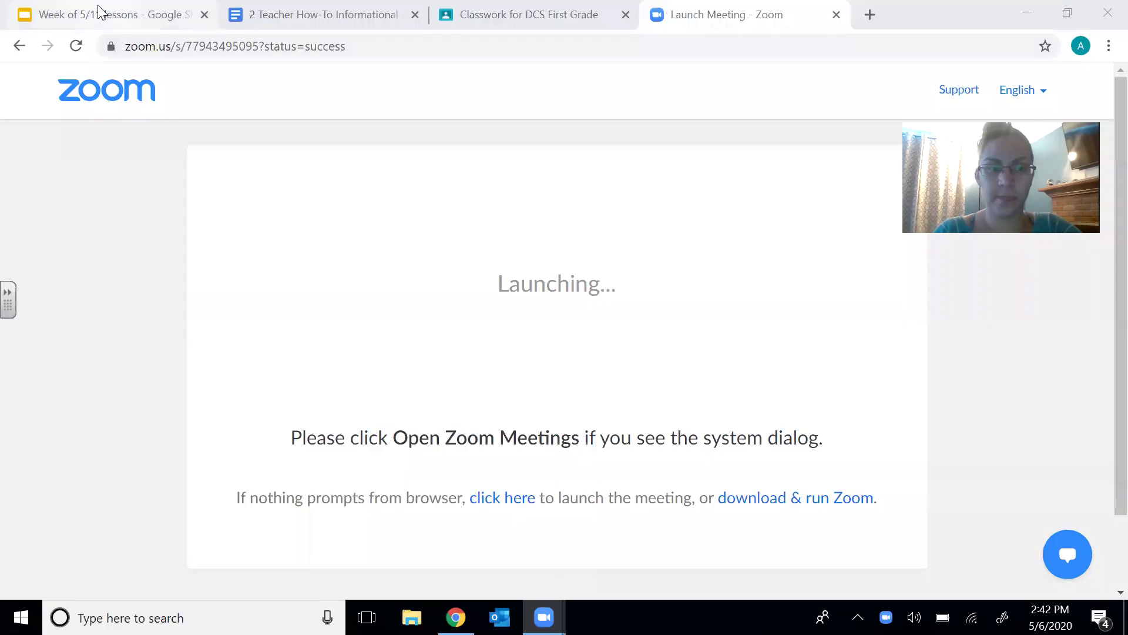
Switch to the 'Week of 5/11 lessons' presentation showing the Friday May 15th 2020 title slide
left_click(98, 10)
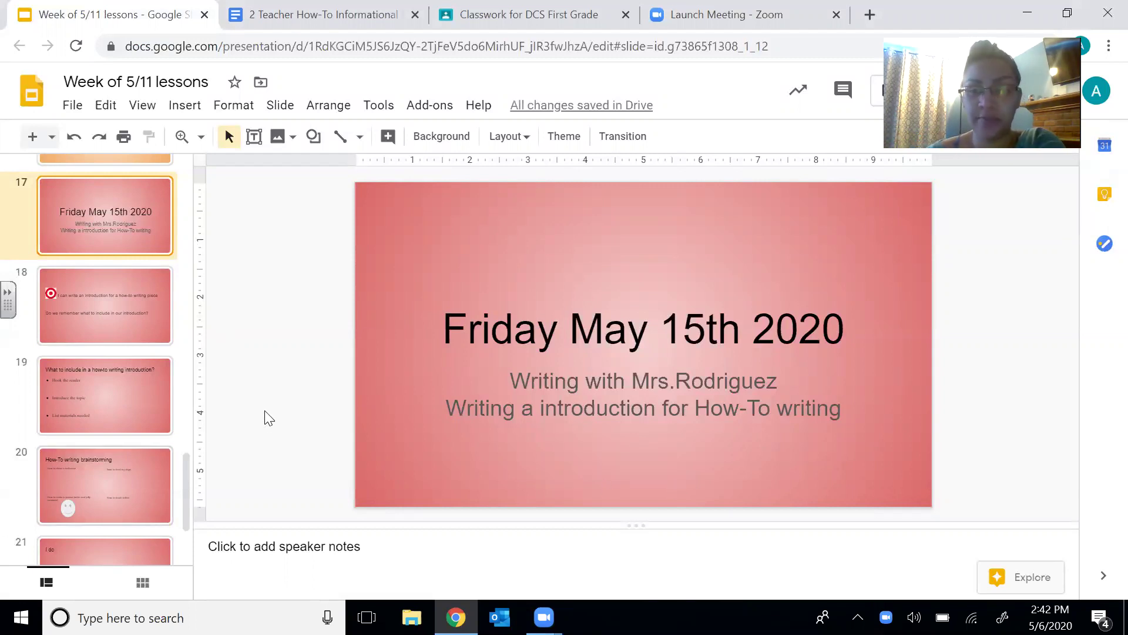
Show slide 18, the learning target about writing a how-to introduction
left_click(66, 300)
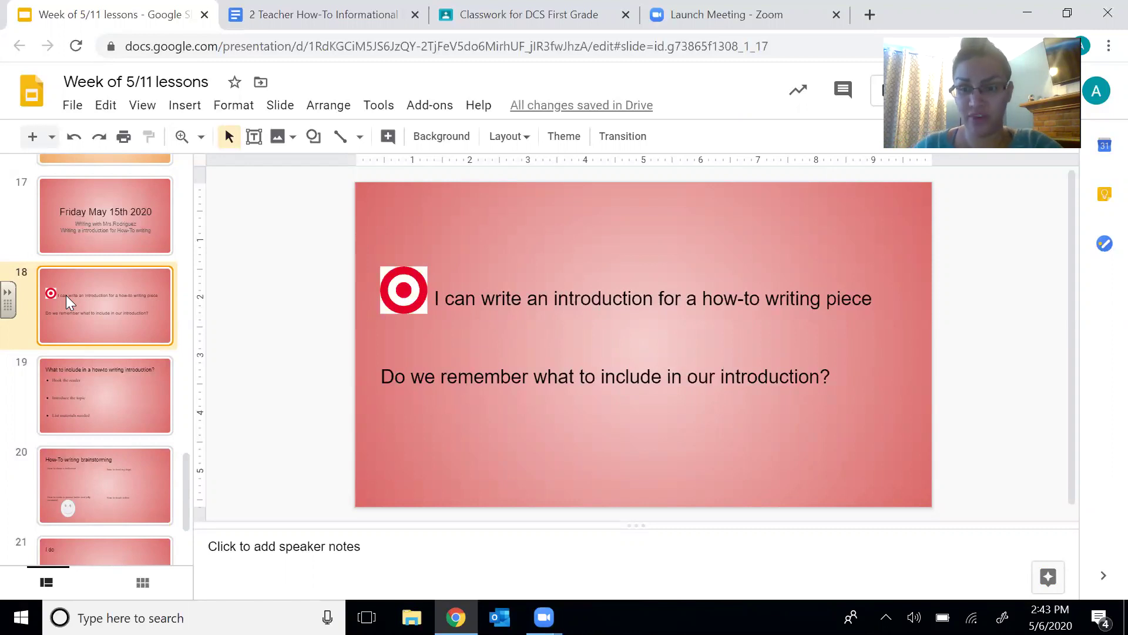
left_click(90, 228)
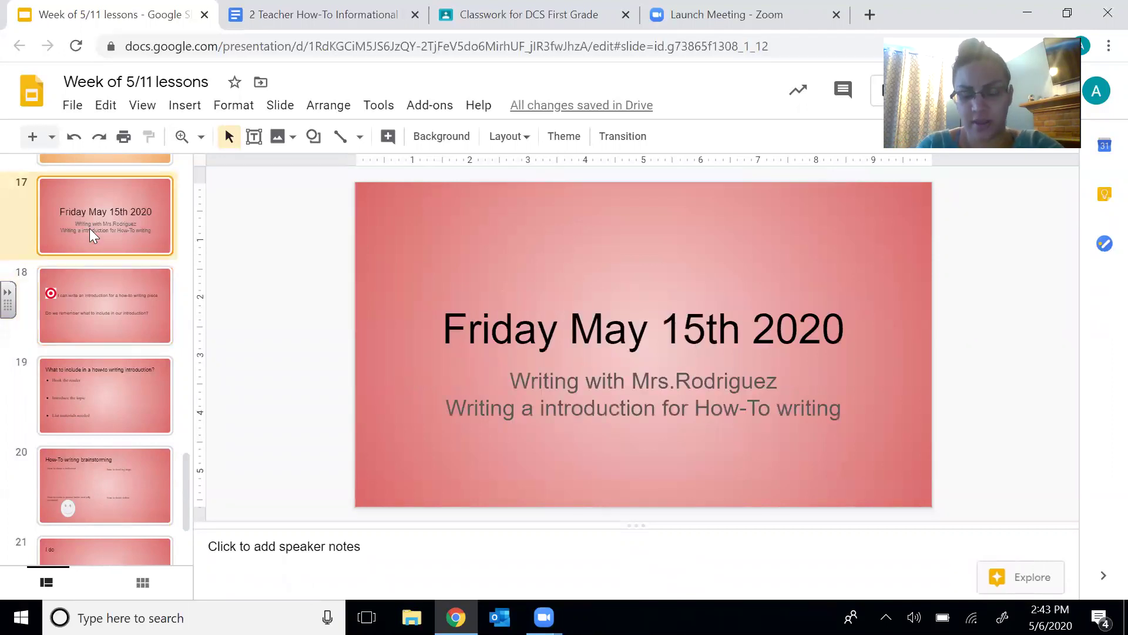
key("Down")
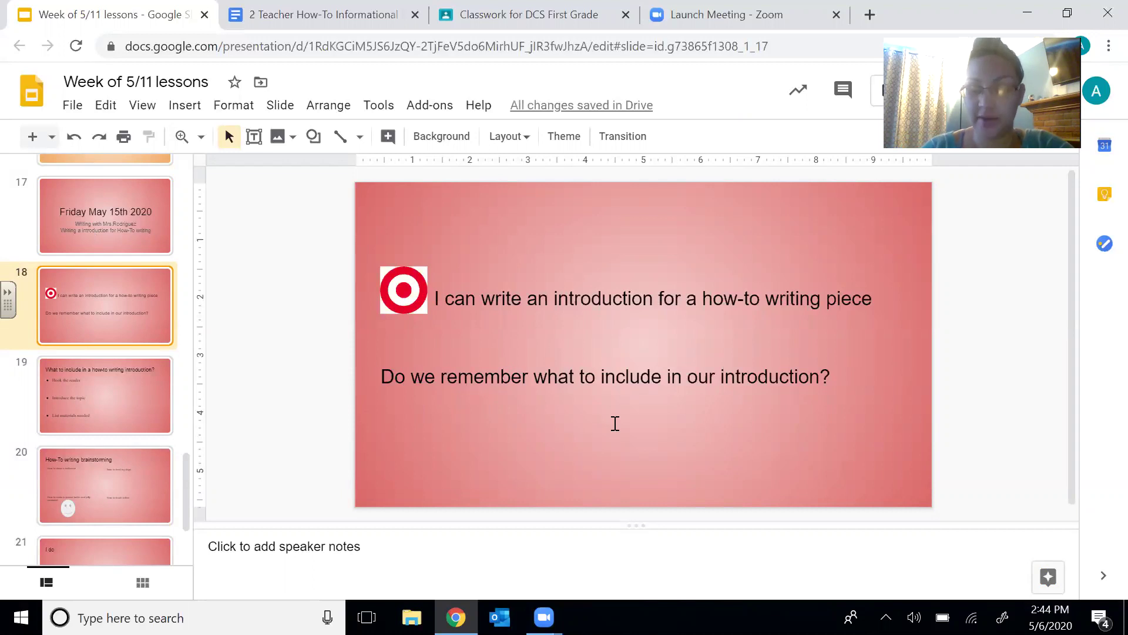
Step through the checklist and brainstorming slides to the I do slide, then open the teacher's how-to document
key("Down")
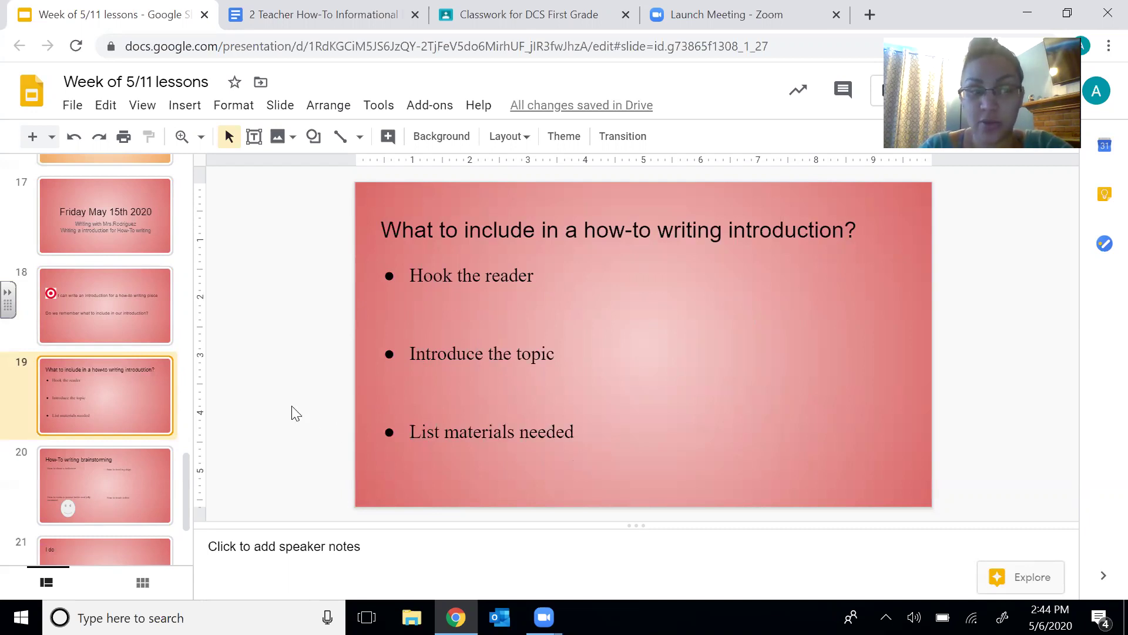
key("Down")
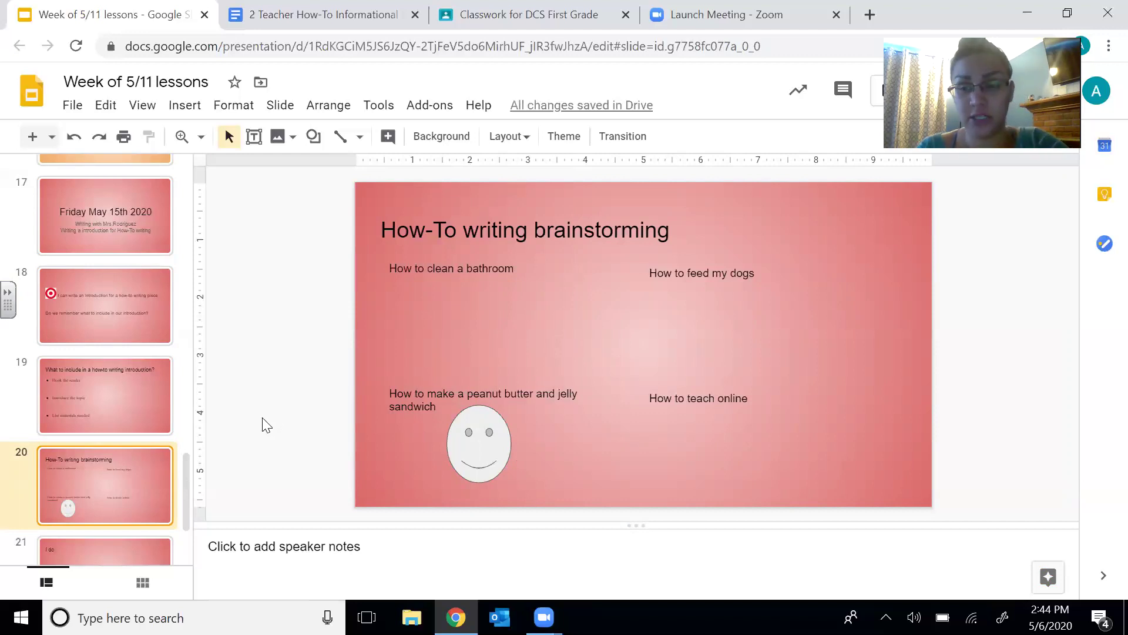
key("Down")
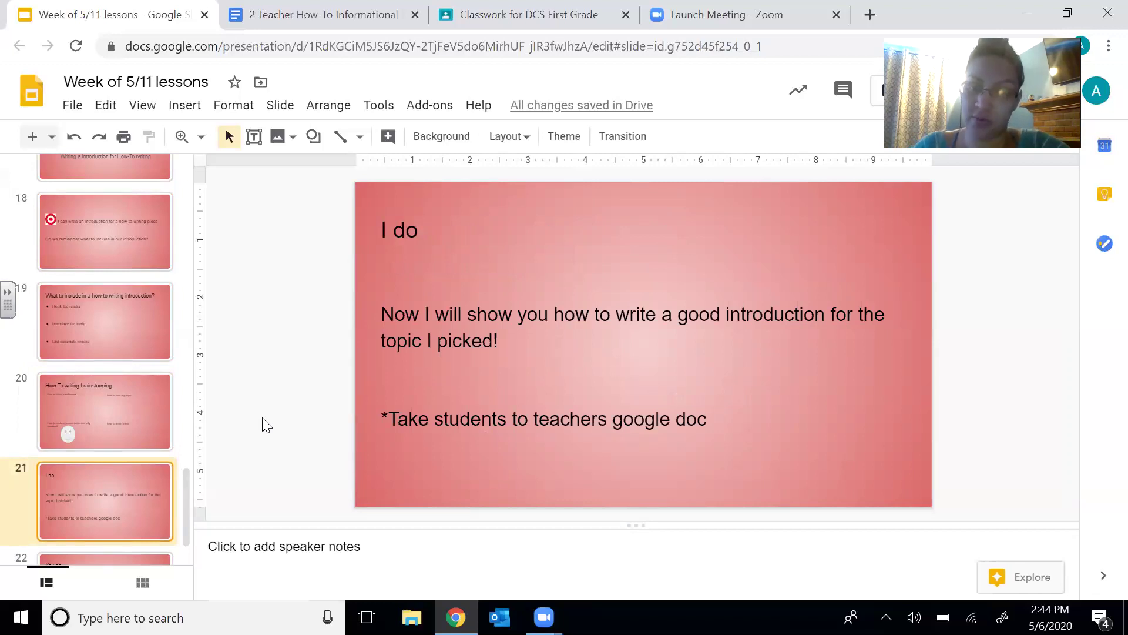
left_click(288, 29)
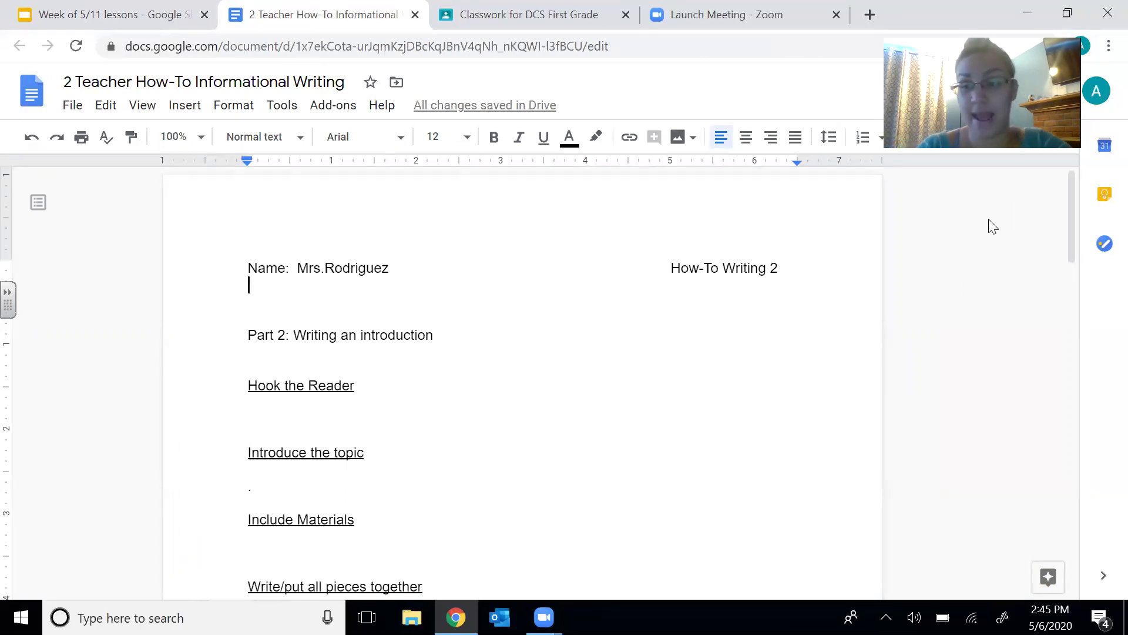
left_click_drag(1066, 207, 1063, 234)
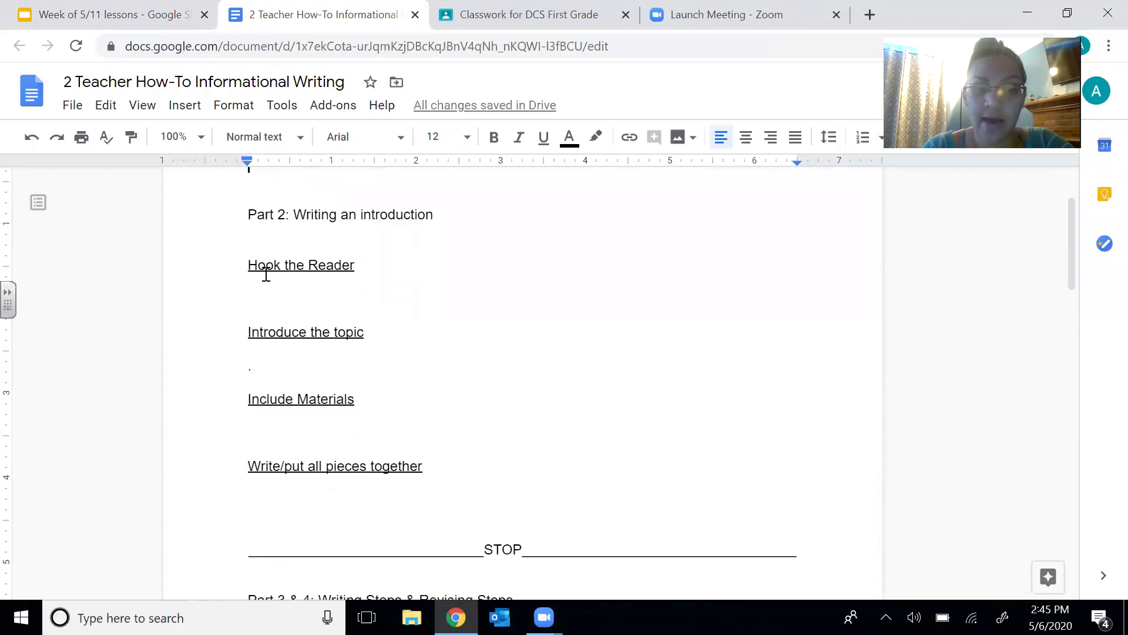
left_click(257, 293)
left_click(254, 368)
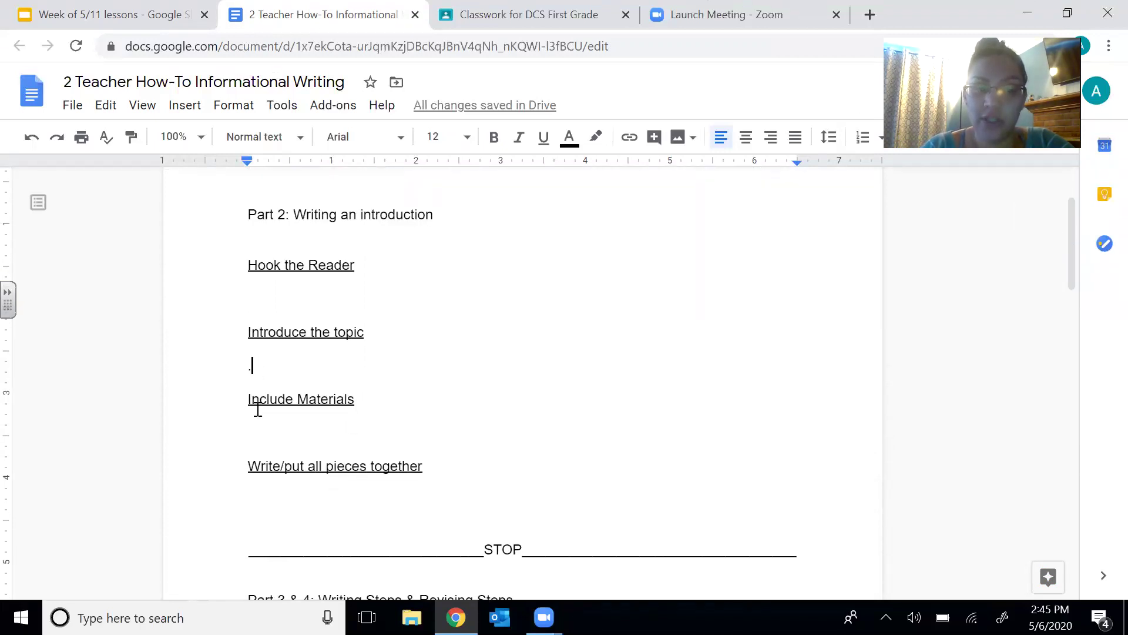
left_click(257, 444)
left_click(259, 435)
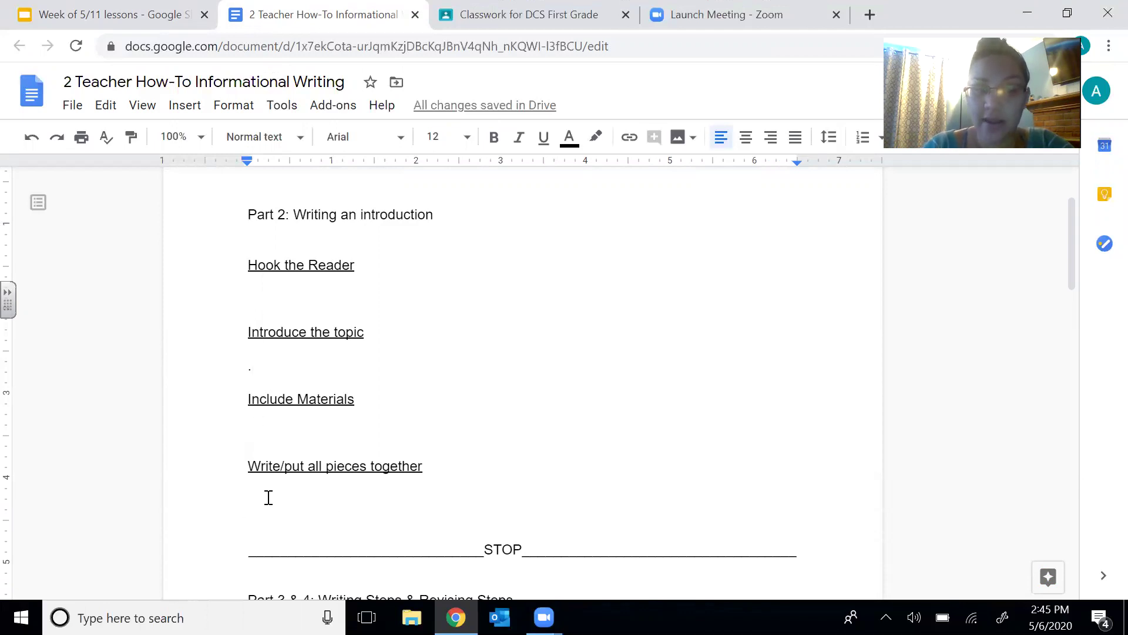
left_click(258, 280)
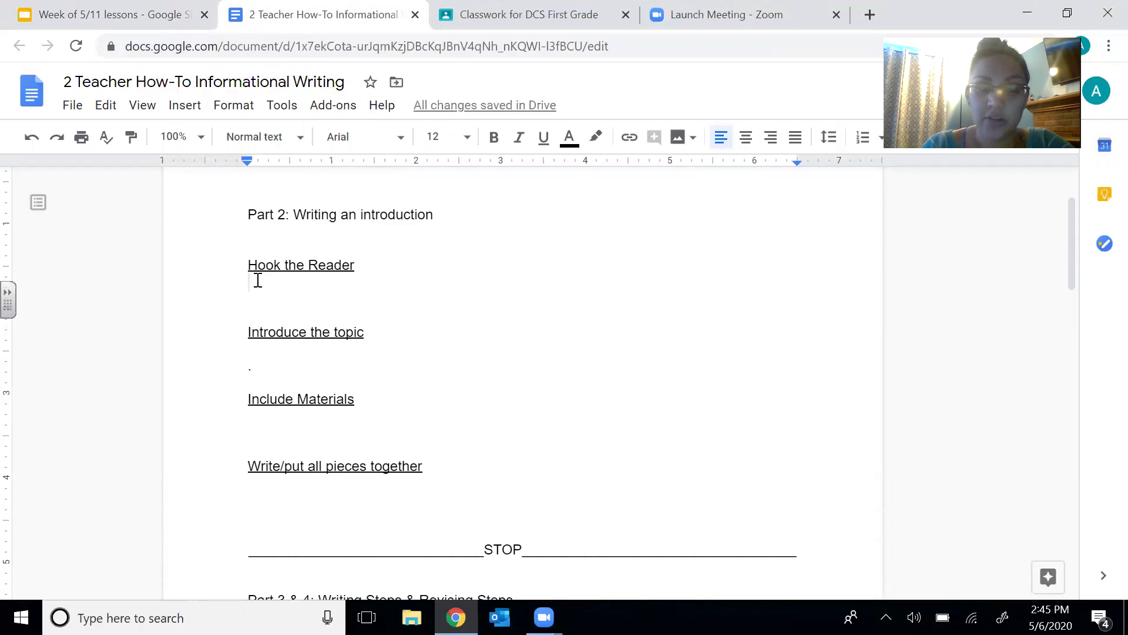
left_click(254, 293)
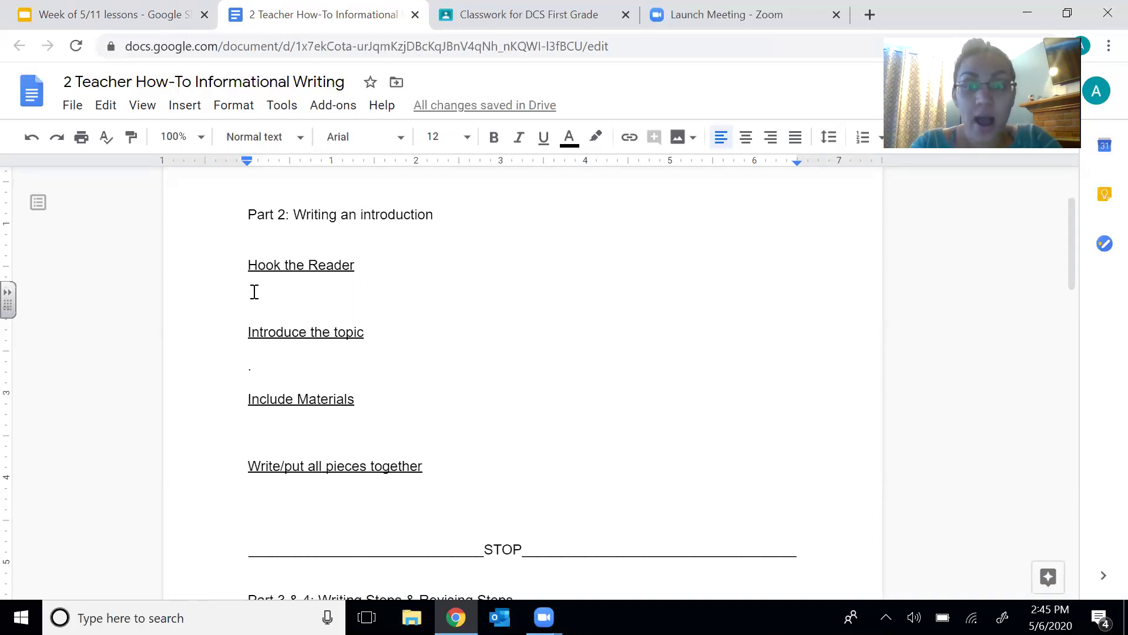
Enter the hook 'Do you know how to make a peanut butter and jelly sandwich?' and start the topic sentence
type("Do")
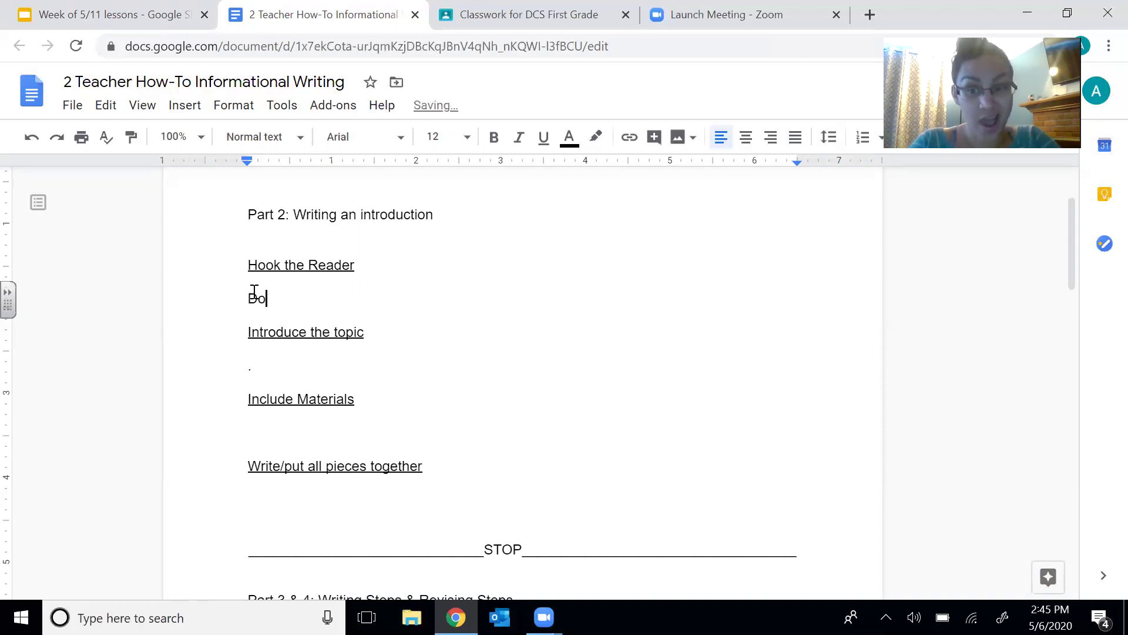
type(" you know how to make a peanut butter and jelly sandwich:?")
key("BackSpace")
key("BackSpace")
type("?")
left_click(257, 365)
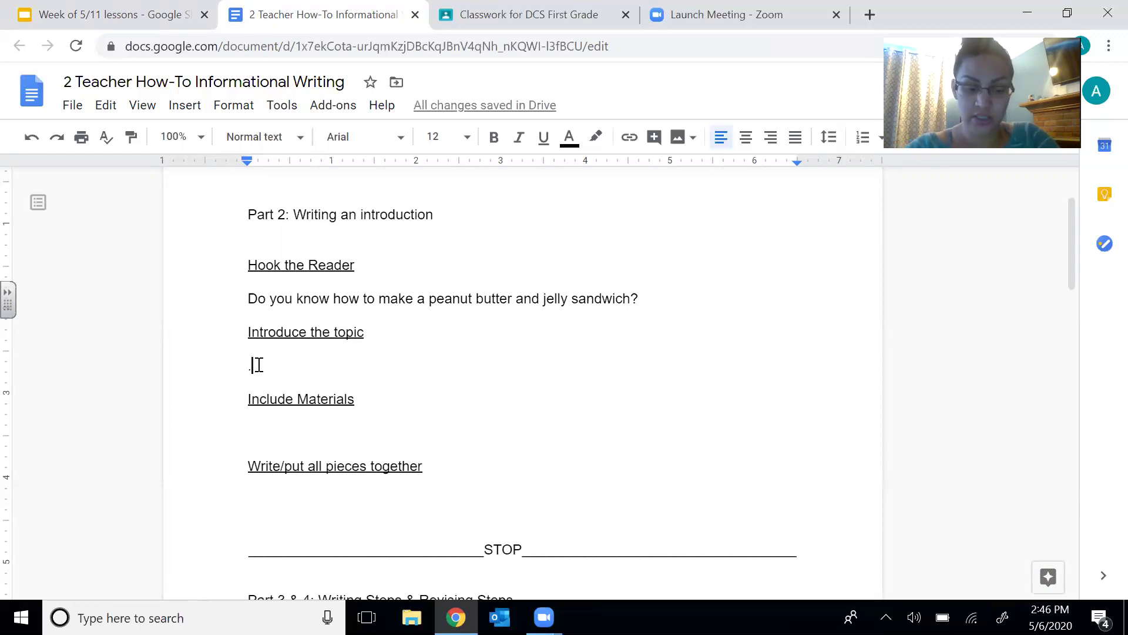
type("Read this book to learn how to m")
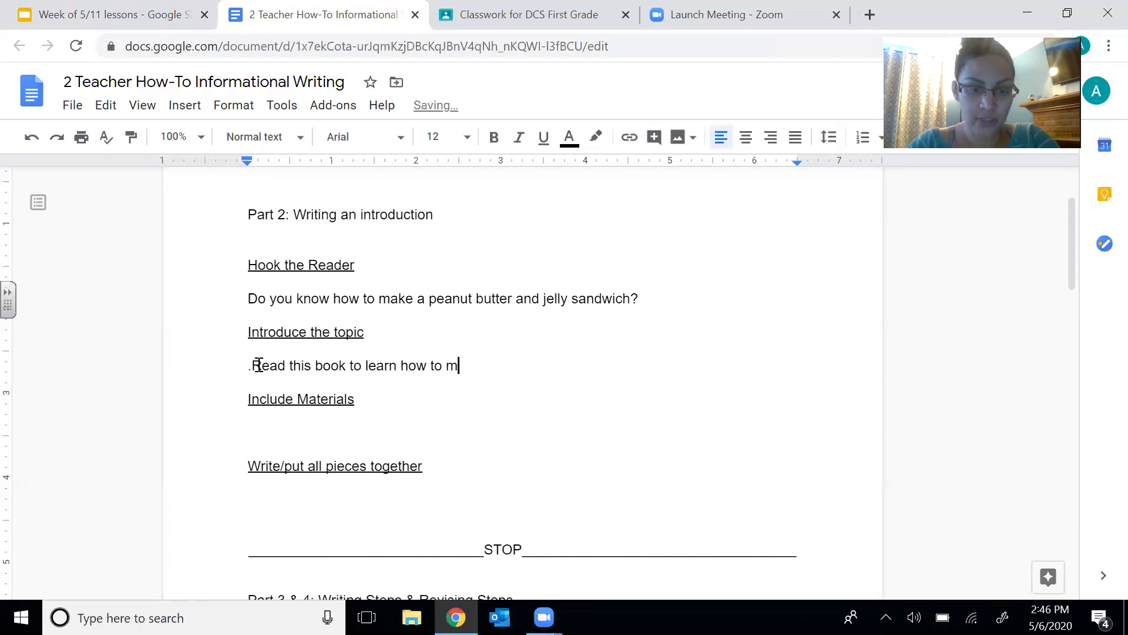
type("ake a penu")
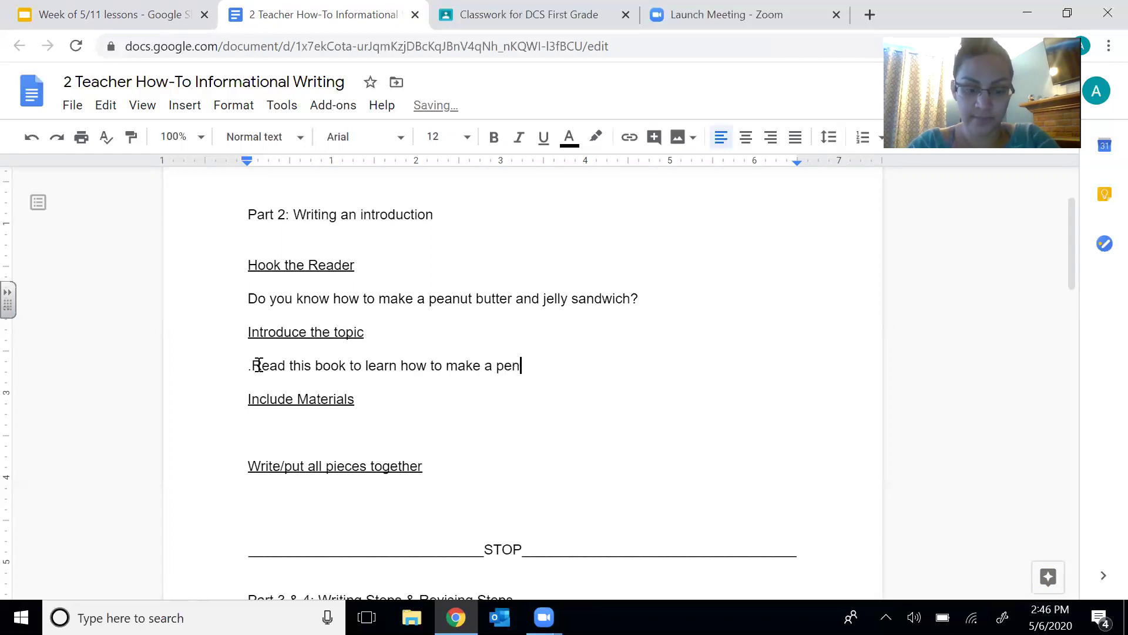
Finish the topic sentence 'Read this book to learn how to make a peanut butter and jelly sandwich.'
key("BackSpace")
key("BackSpace")
type("anut")
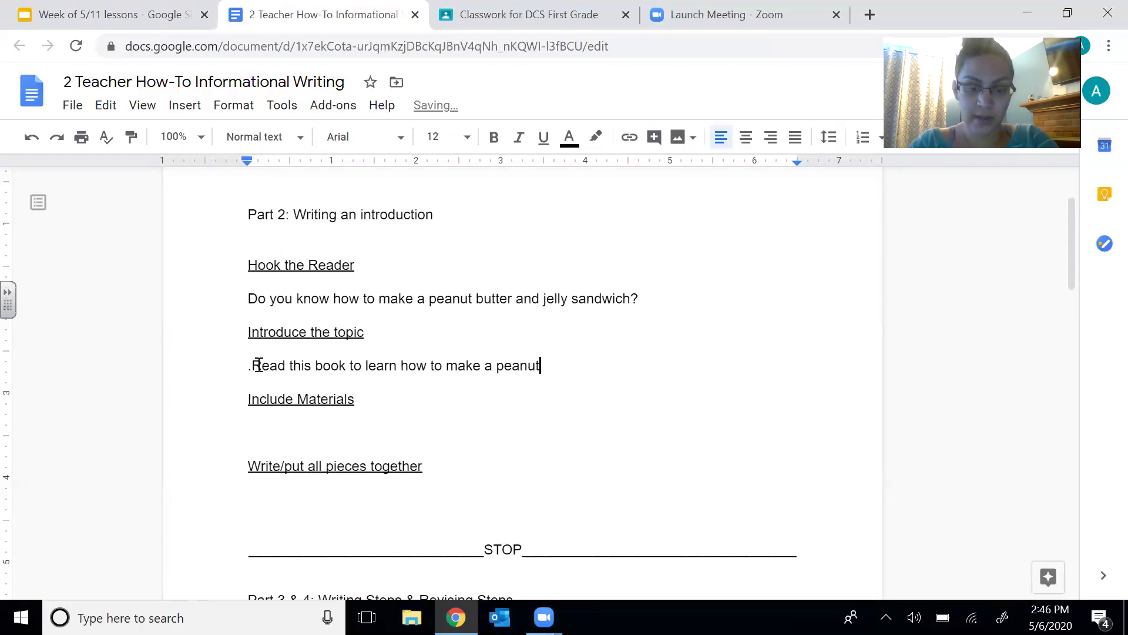
type(" butter and jelly san")
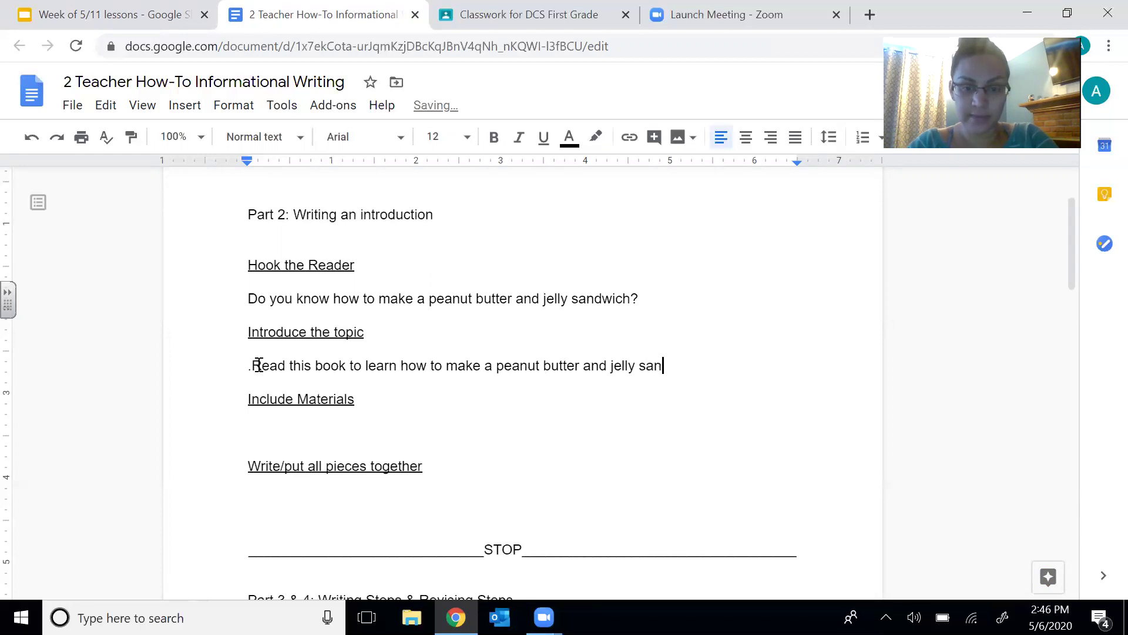
type("dwich")
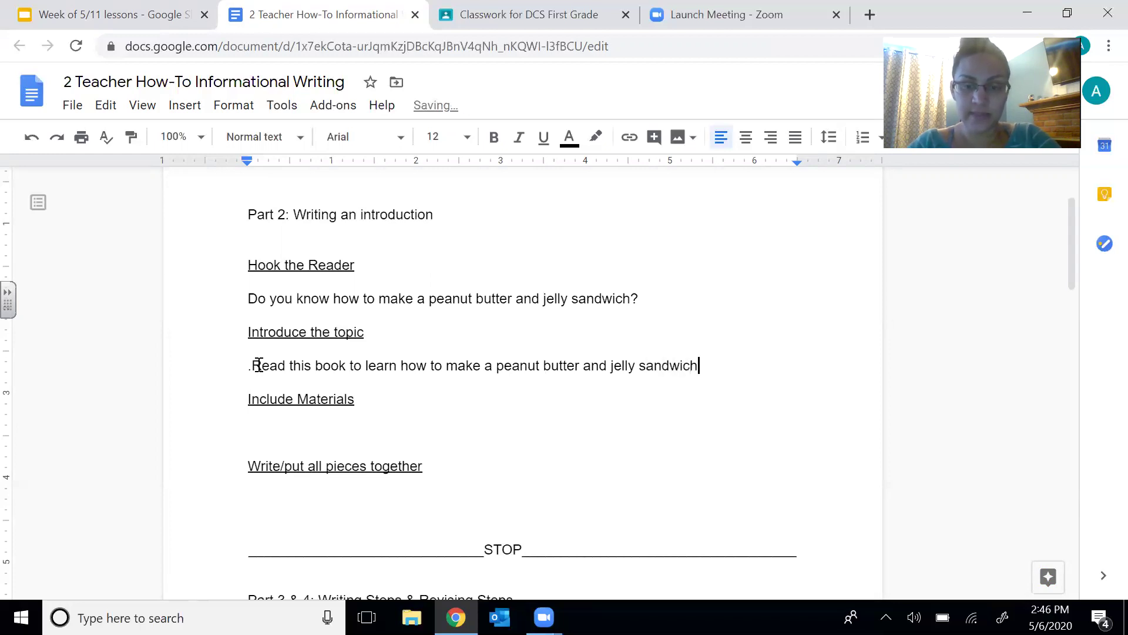
type(".")
left_click(252, 434)
left_click(252, 367)
key("BackSpace")
Under Include Materials, write 'You will need peanut butter, jelly, 2 pieces of bread, knife, and a plate.'
left_click(261, 430)
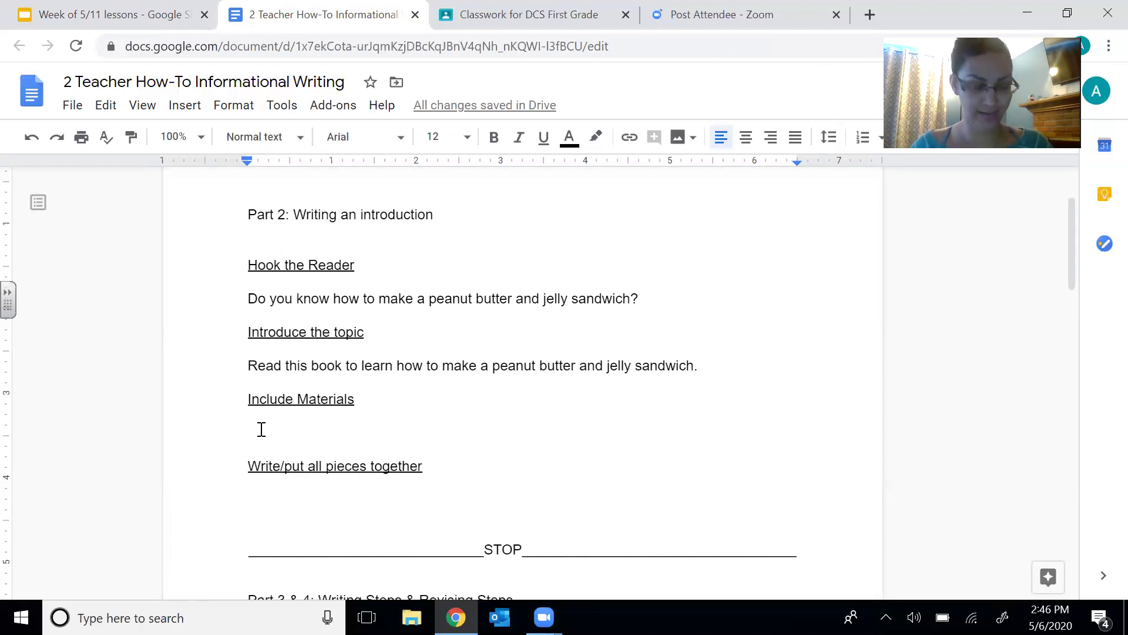
type("Yo")
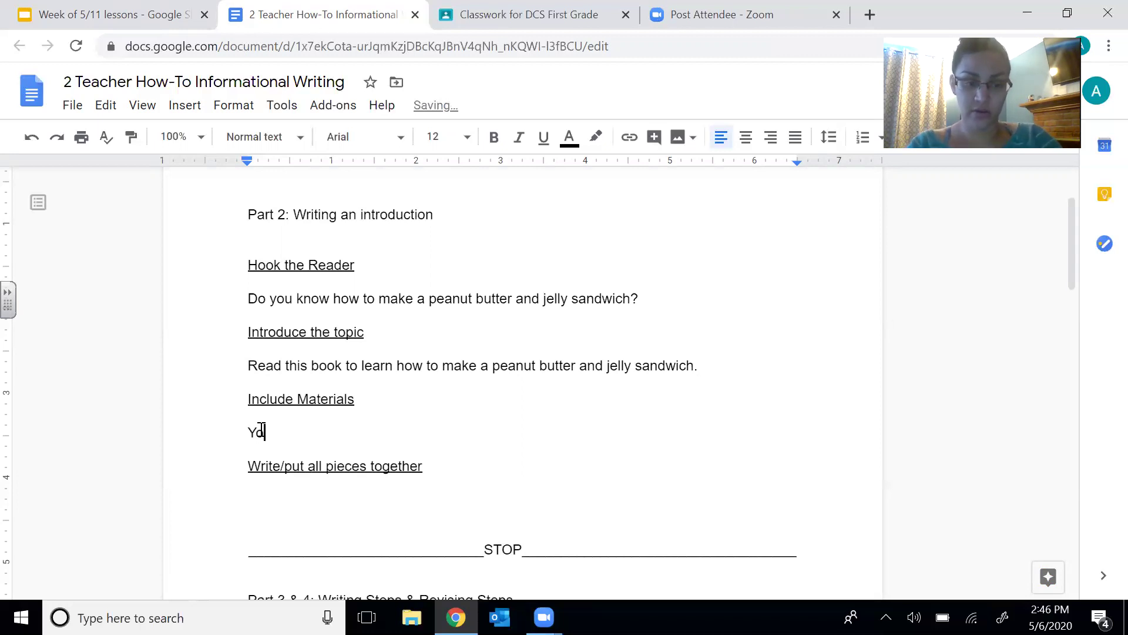
type("u will need ")
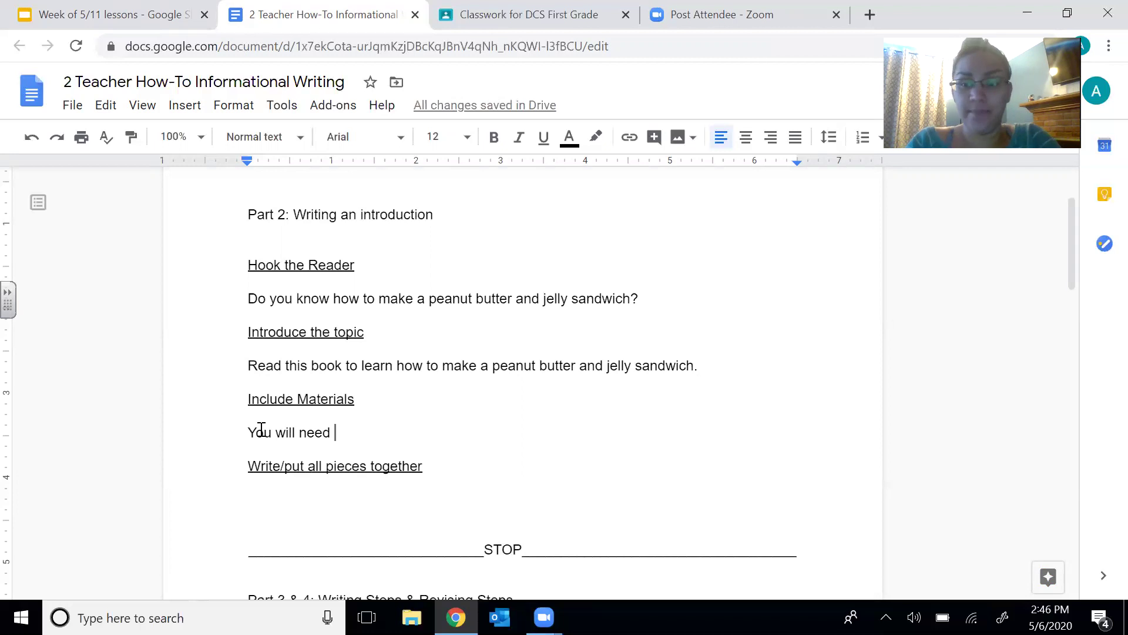
type("pea")
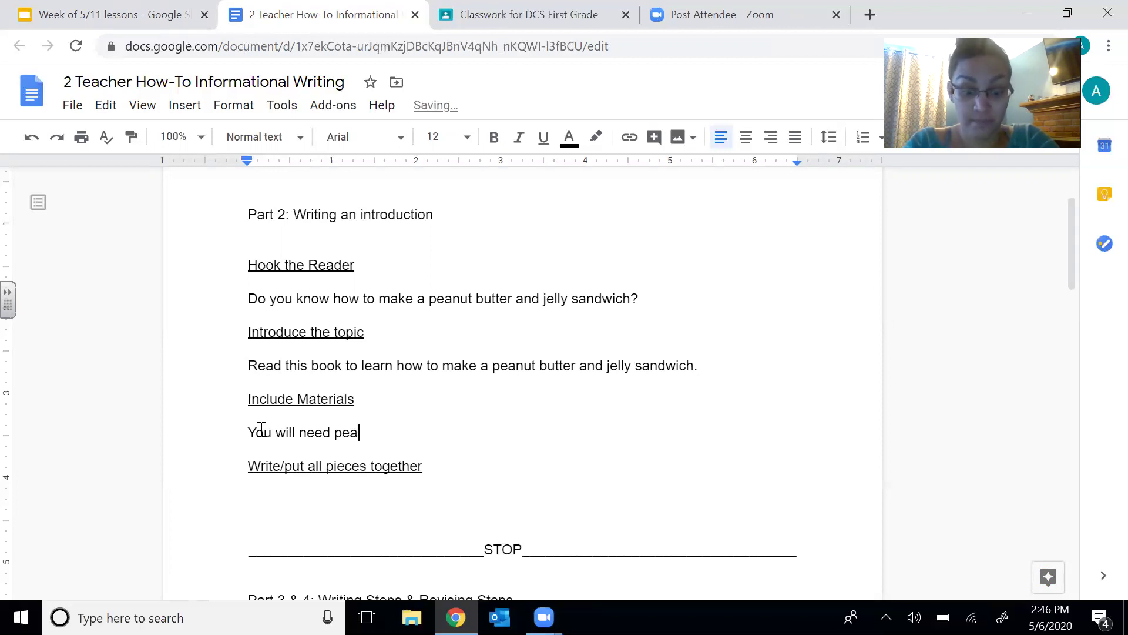
type("nut butter")
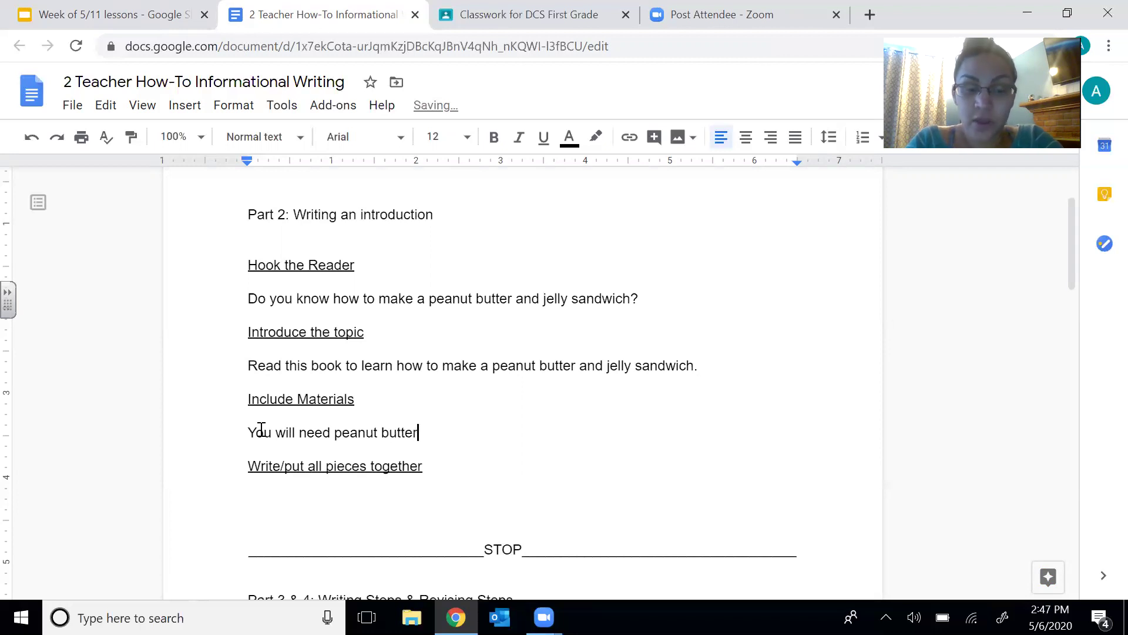
type(",")
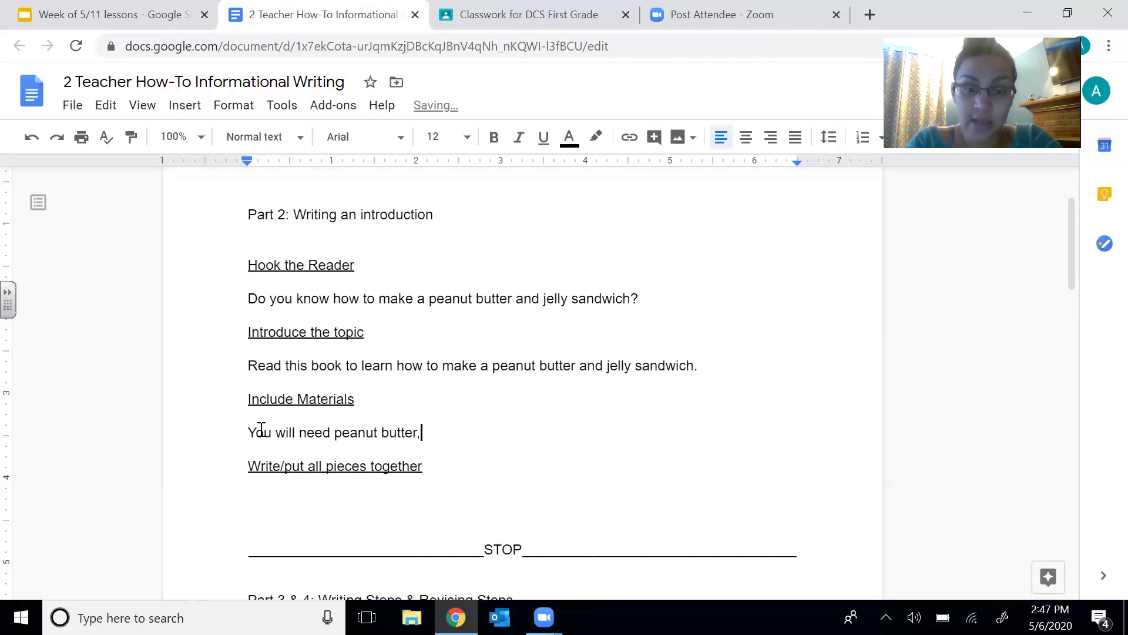
type(" jelly, ")
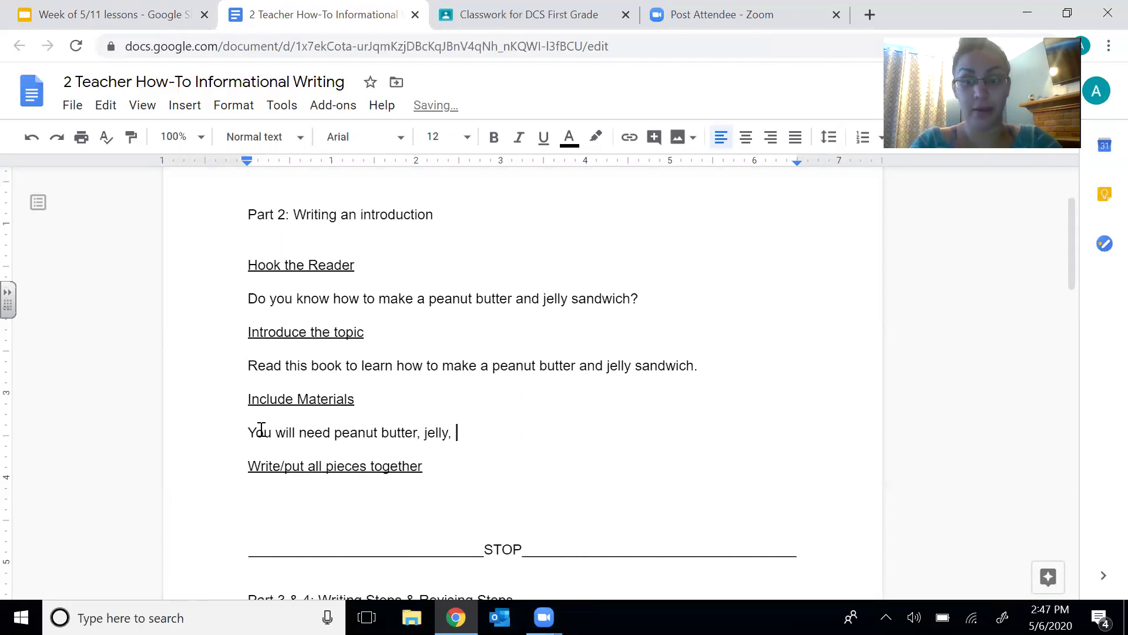
type("b")
key("BackSpace")
type("2 ")
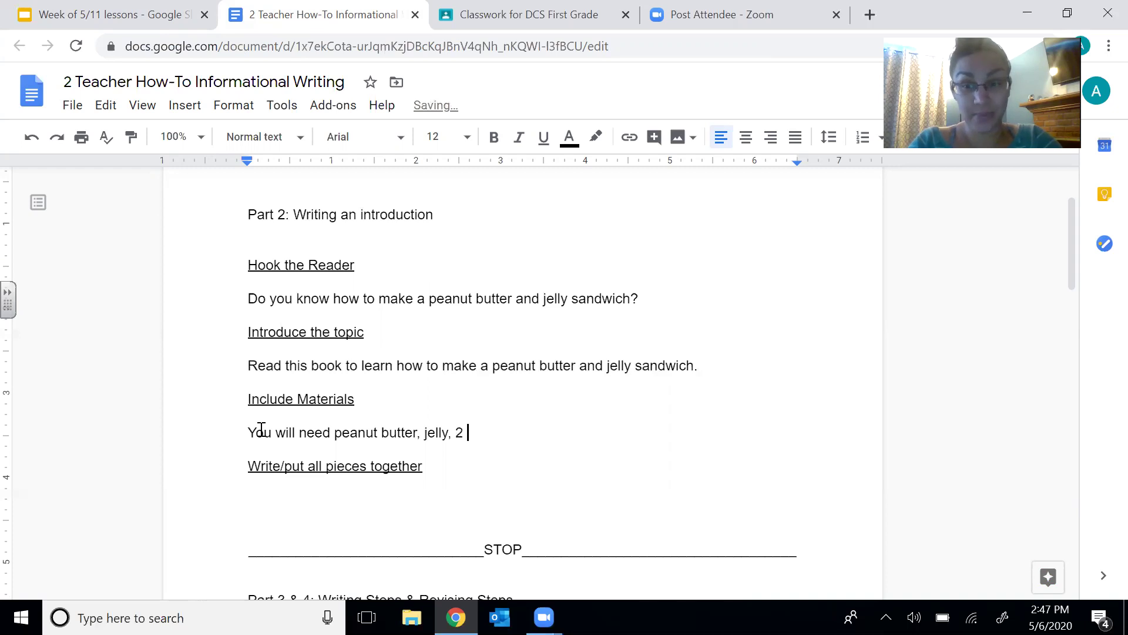
type("piece")
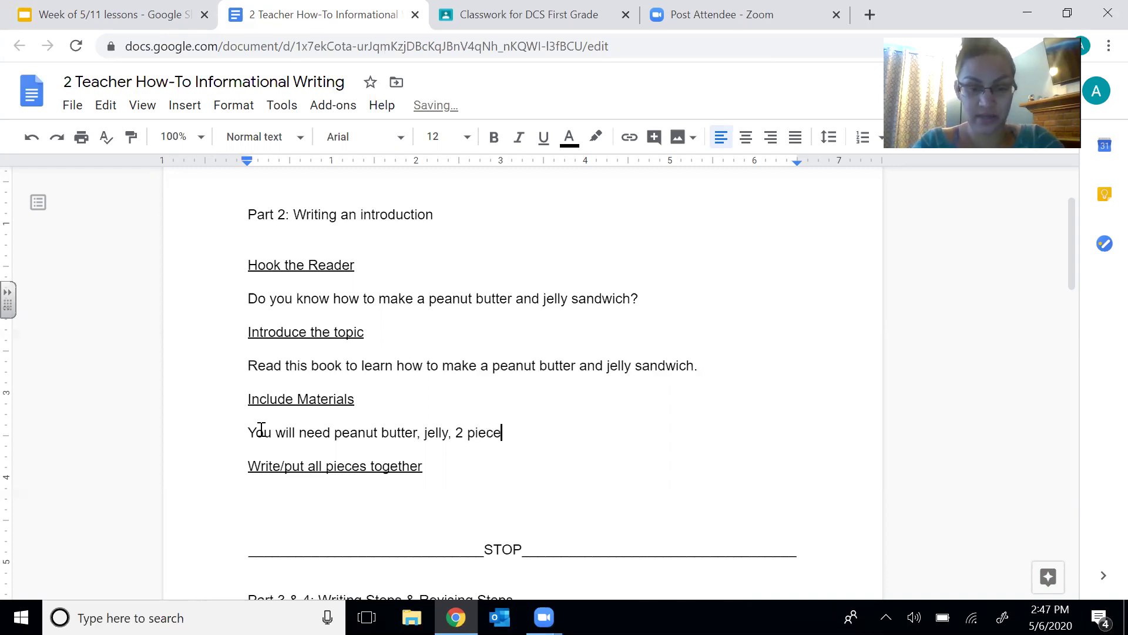
type("s of bread")
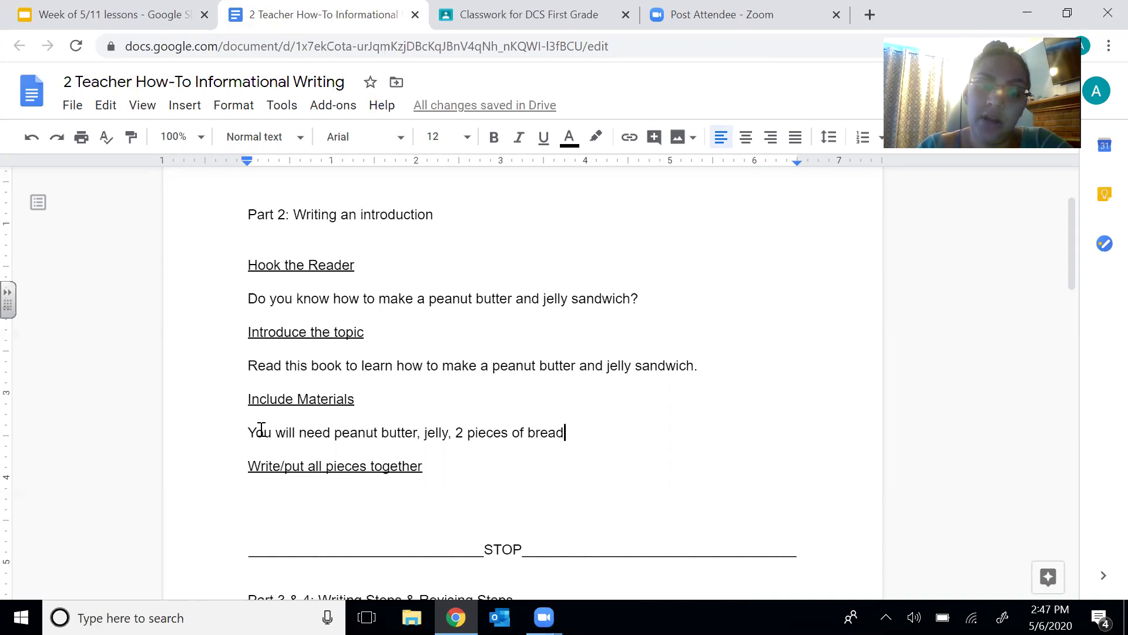
type(", jkn")
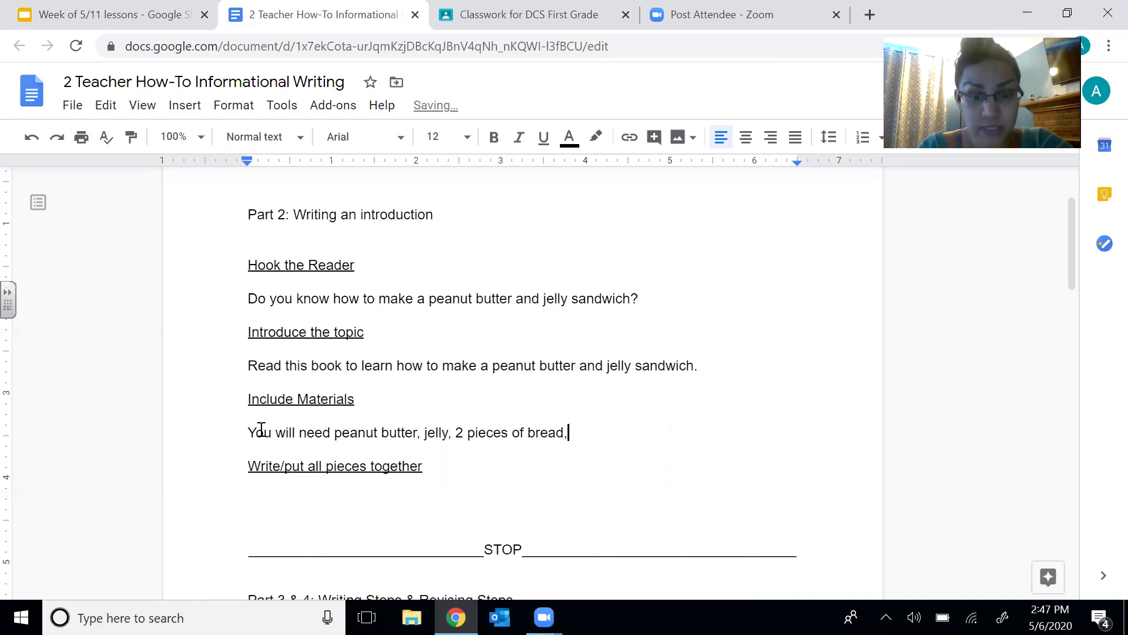
key("BackSpace")
key("BackSpace")
key("BackSpace")
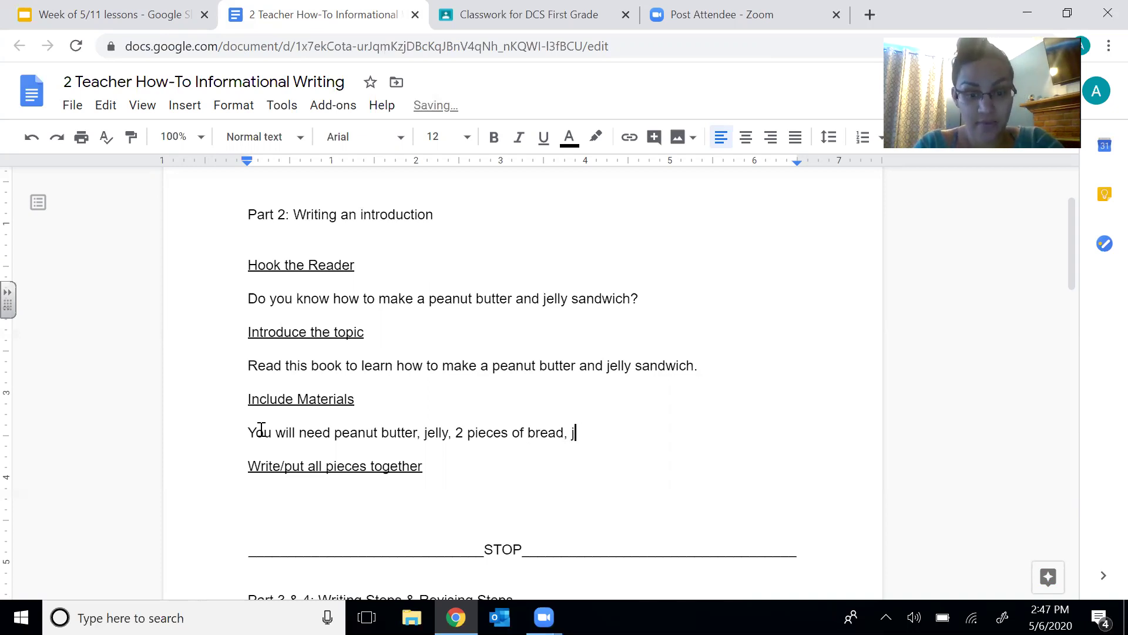
type("knife")
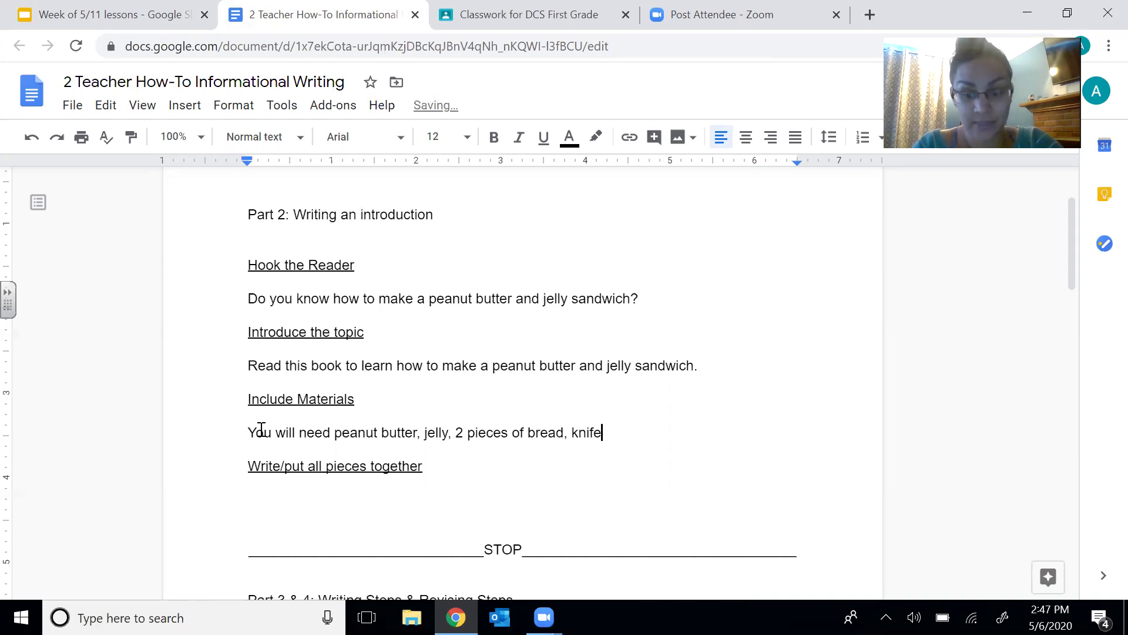
type(", ")
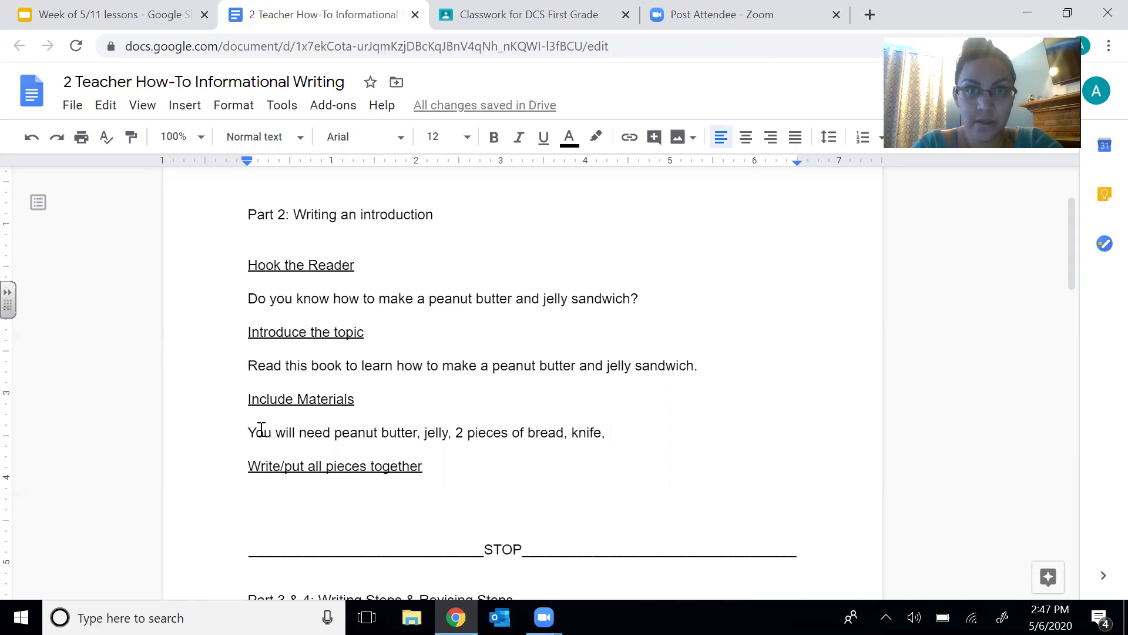
type("and ")
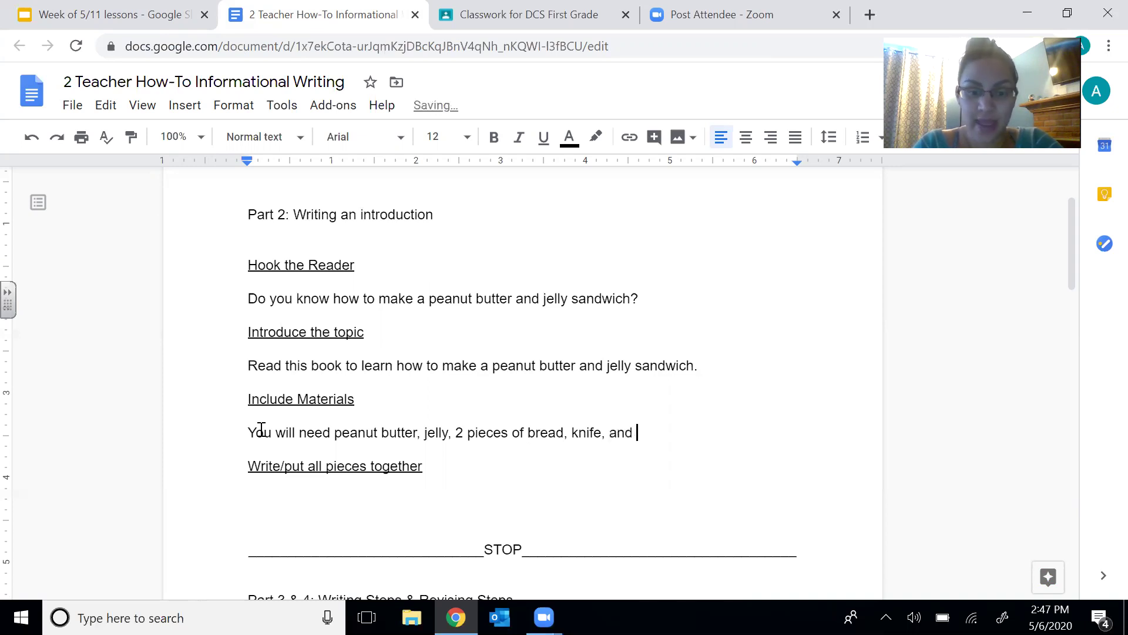
type("a plate.")
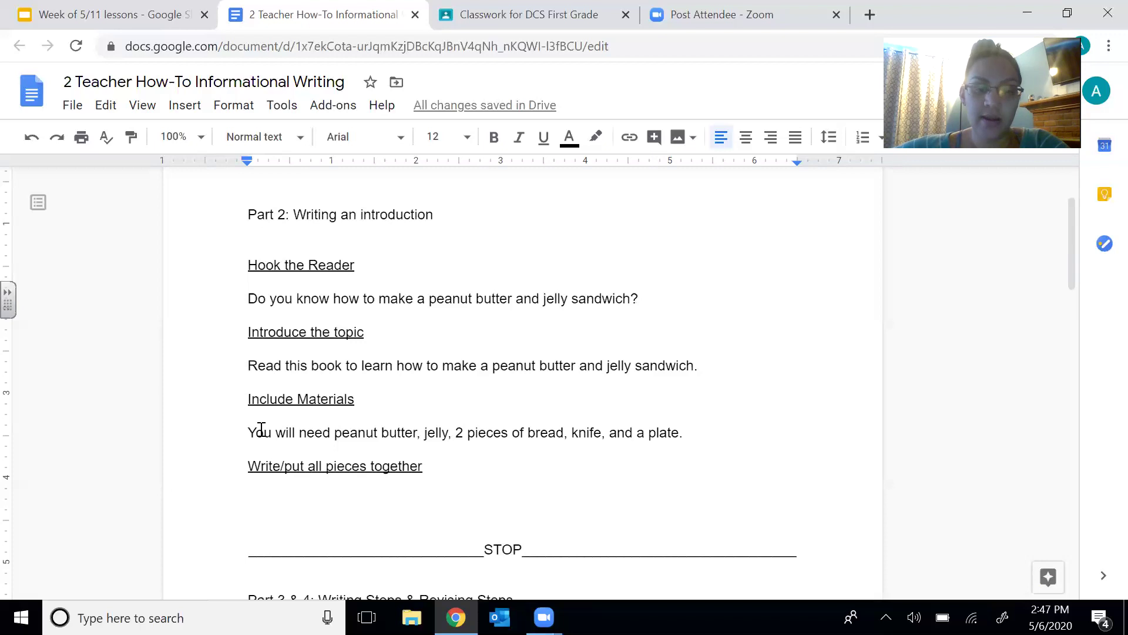
Insert 'a' before 'knife' in the materials sentence
left_click(574, 435)
type("a")
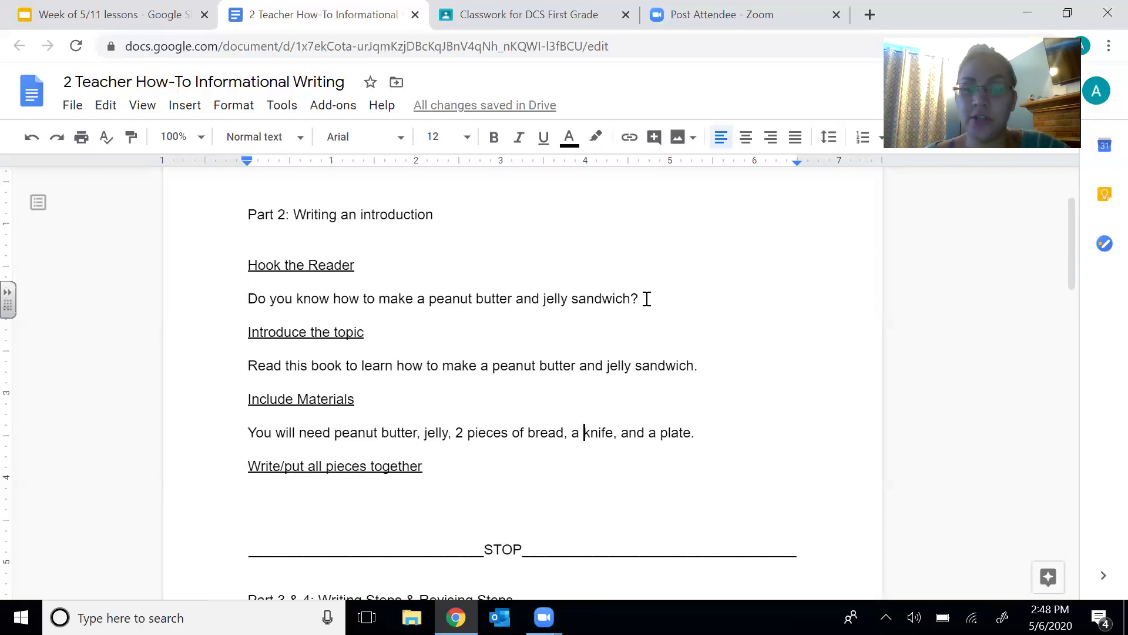
Copy the hook sentence onto the empty line under Write/put all pieces together
left_click_drag(643, 297, 251, 298)
right_click(269, 300)
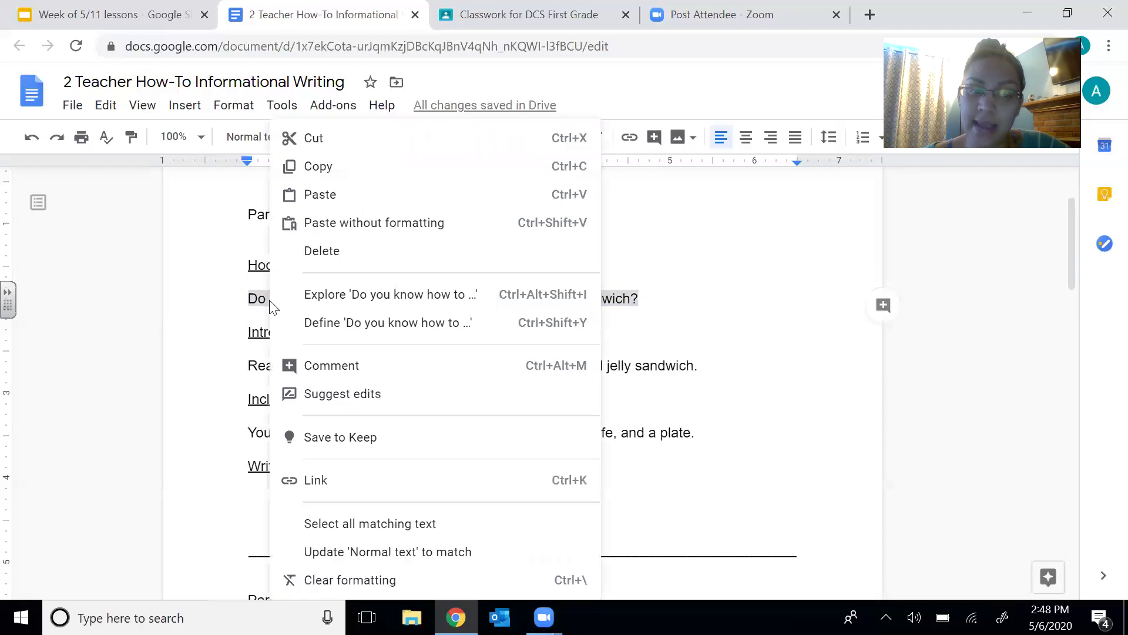
left_click(337, 170)
left_click(254, 497)
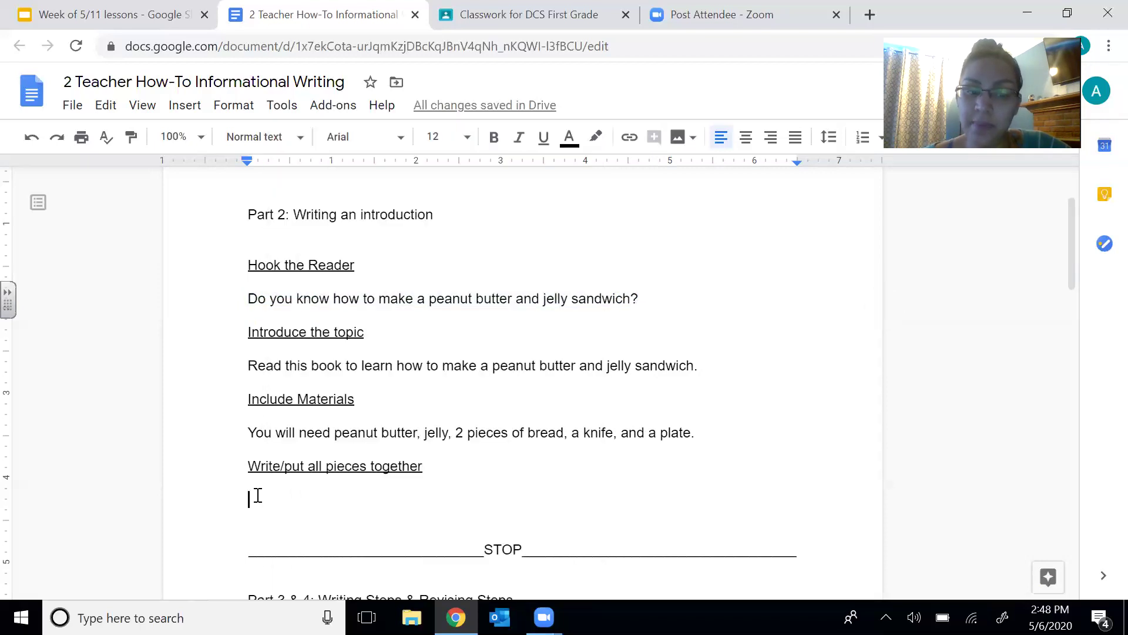
right_click(254, 497)
left_click(350, 233)
Copy the 'Read this book' topic sentence and paste it after the hook
left_click_drag(705, 365, 247, 363)
right_click(254, 365)
left_click(337, 170)
left_click(647, 499)
right_click(646, 499)
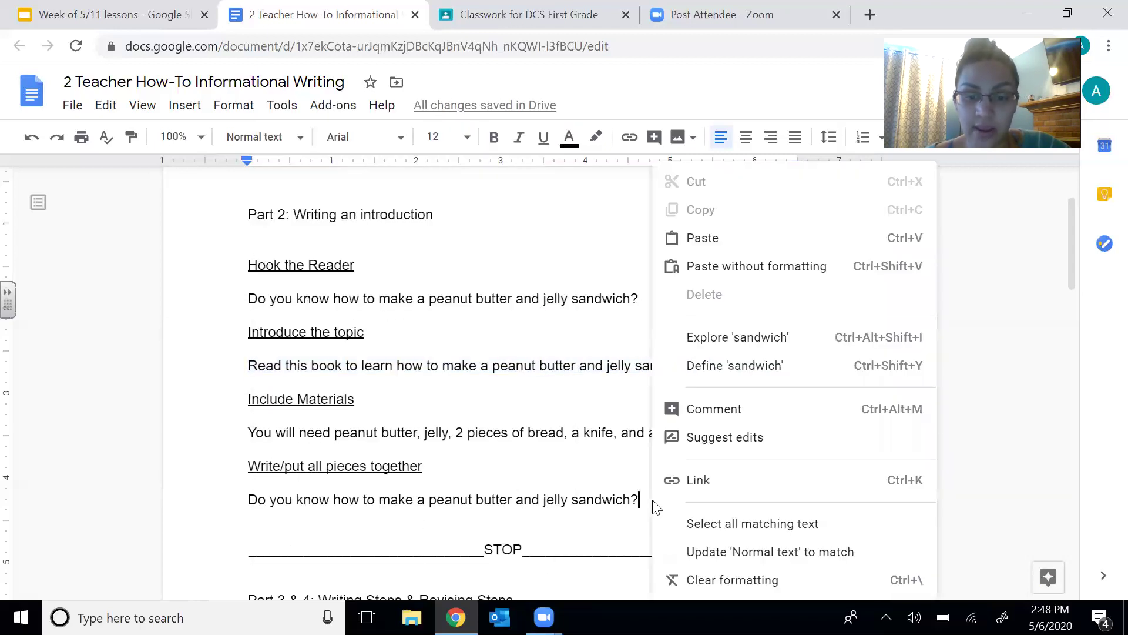
left_click(716, 237)
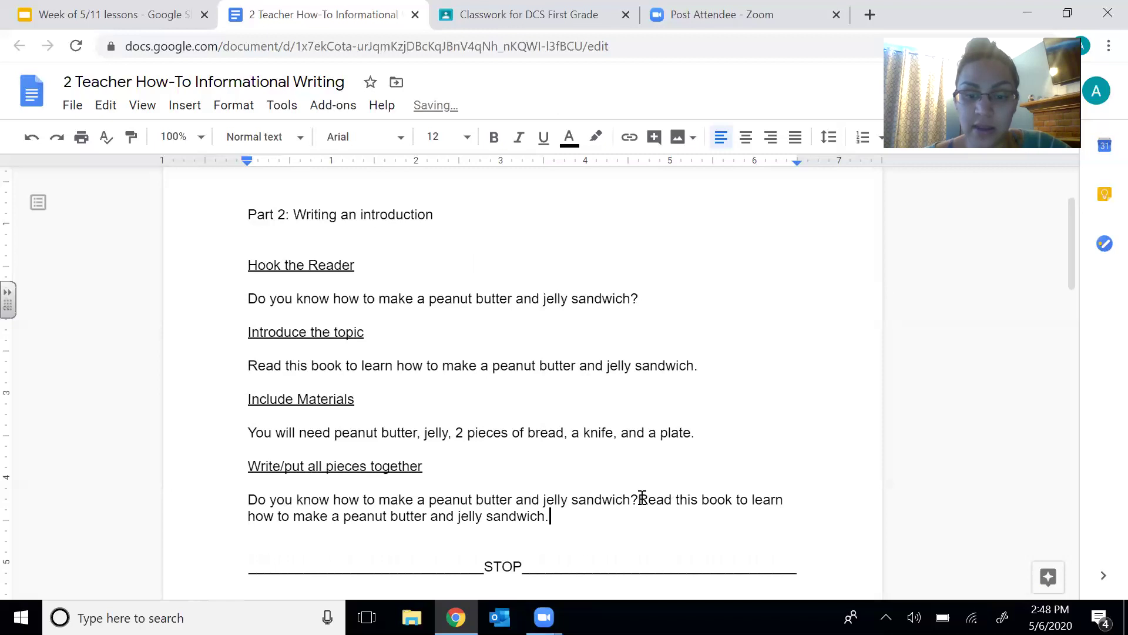
Copy the materials sentence and paste it at the end of the combined paragraph
left_click_drag(697, 432, 260, 431)
right_click(260, 432)
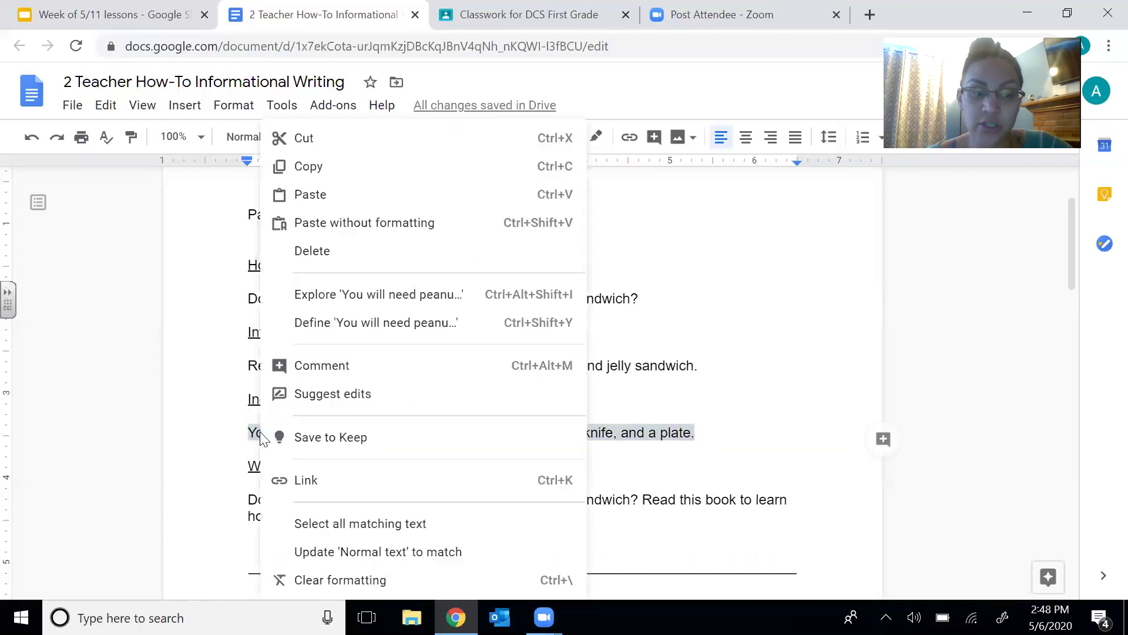
left_click(345, 172)
left_click(552, 516)
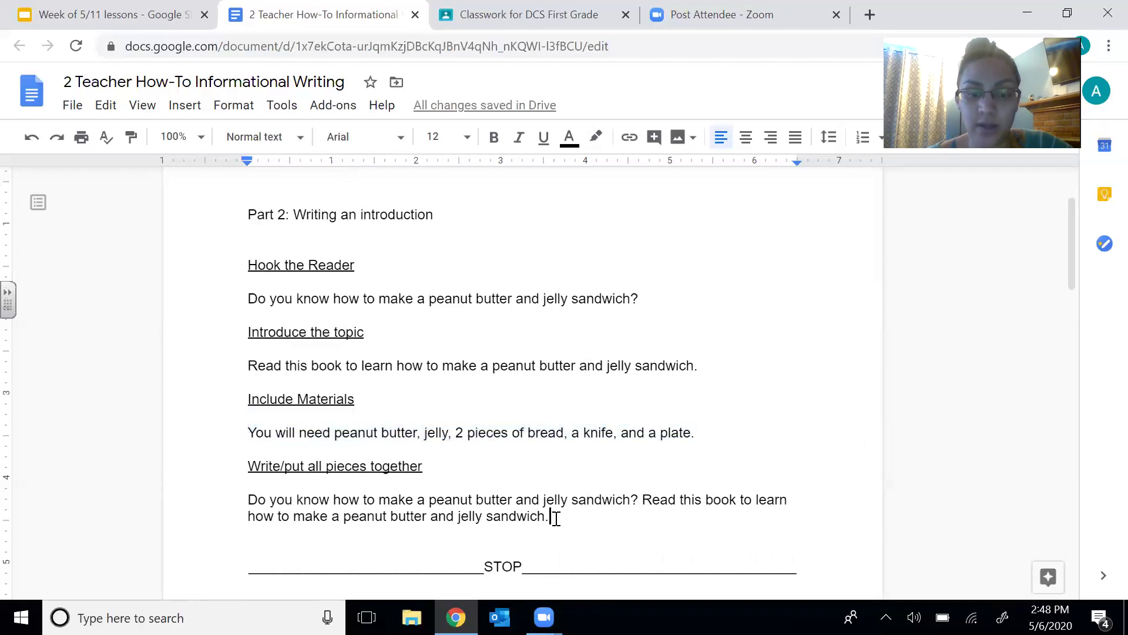
right_click(552, 516)
left_click(631, 156)
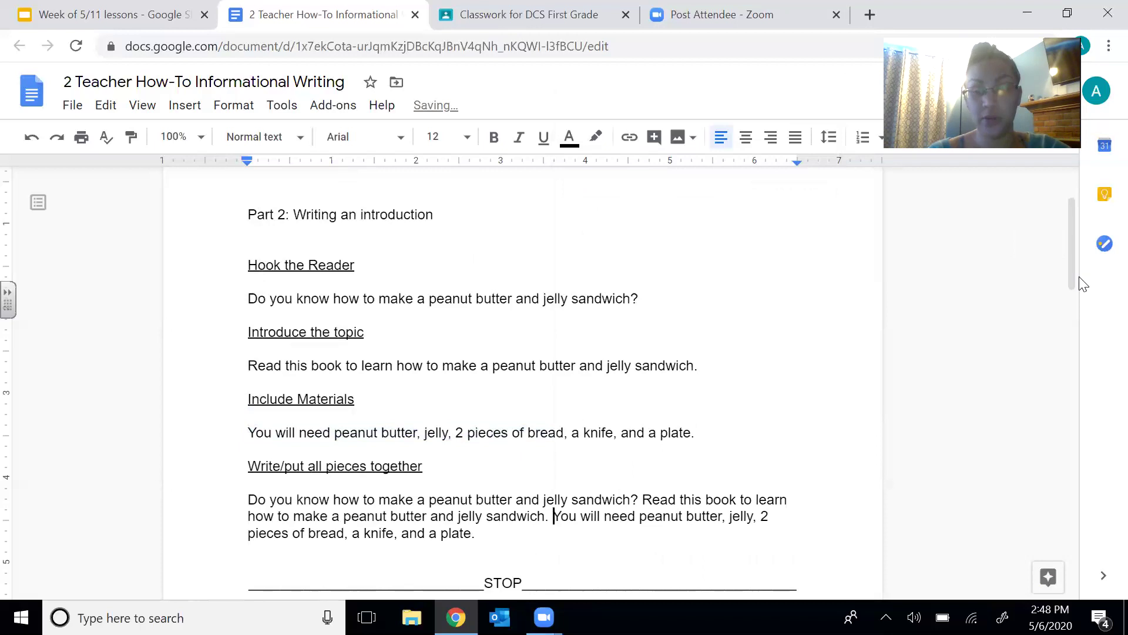
left_click_drag(1072, 273, 1074, 302)
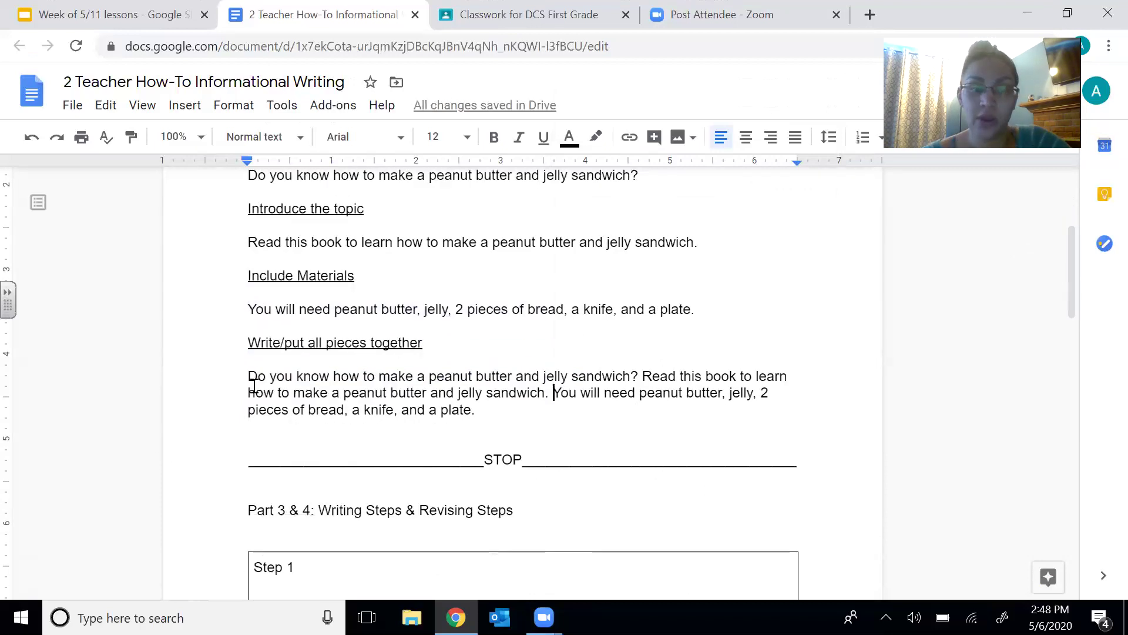